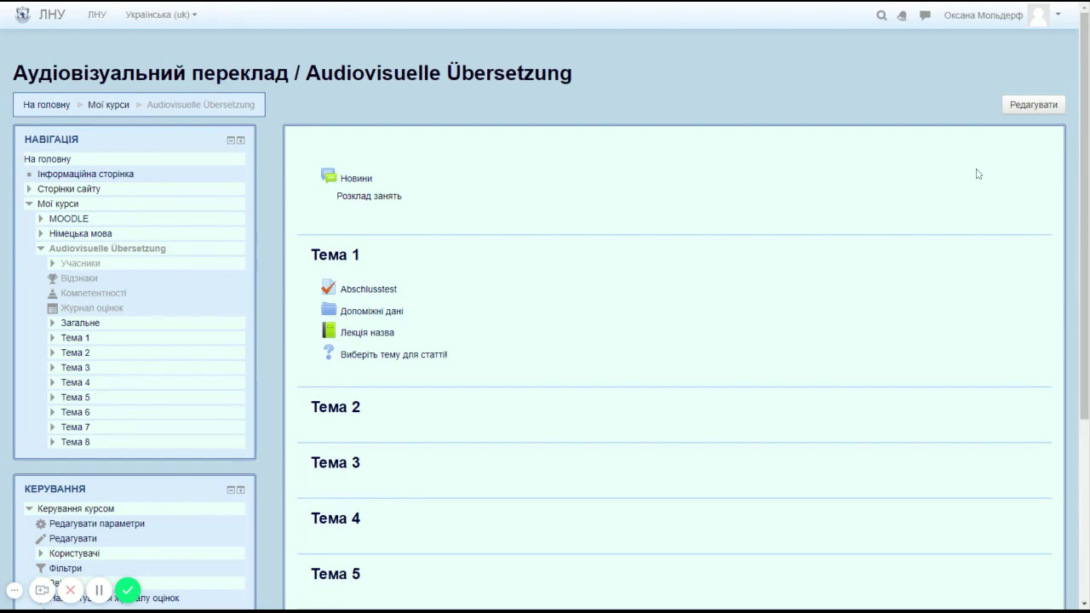
- Enable editing for the course and start adding a Вікі activity to Тема 1
left_click(1032, 110)
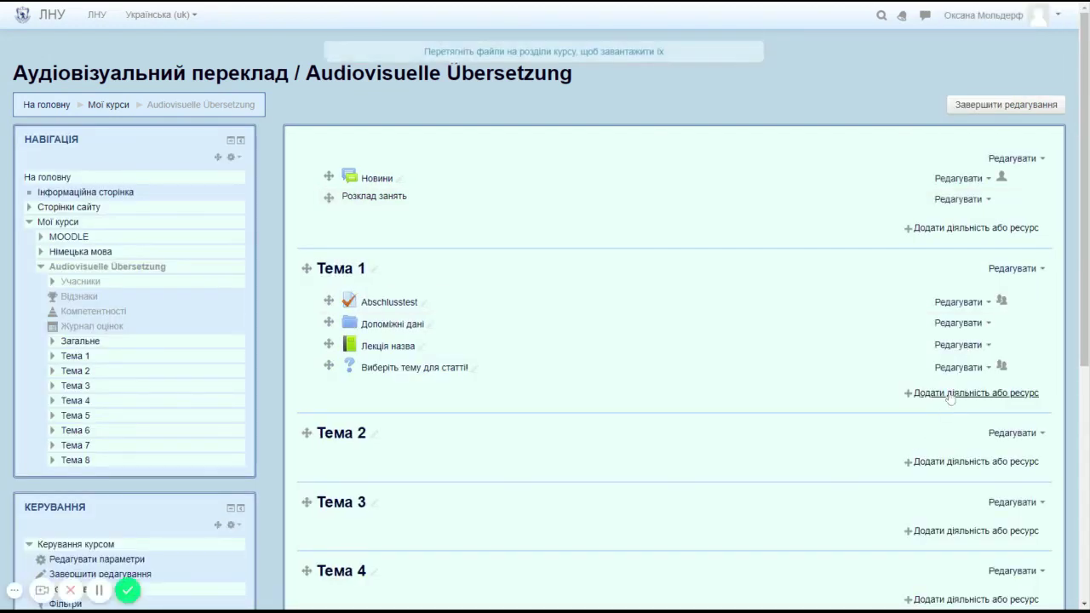
left_click(950, 393)
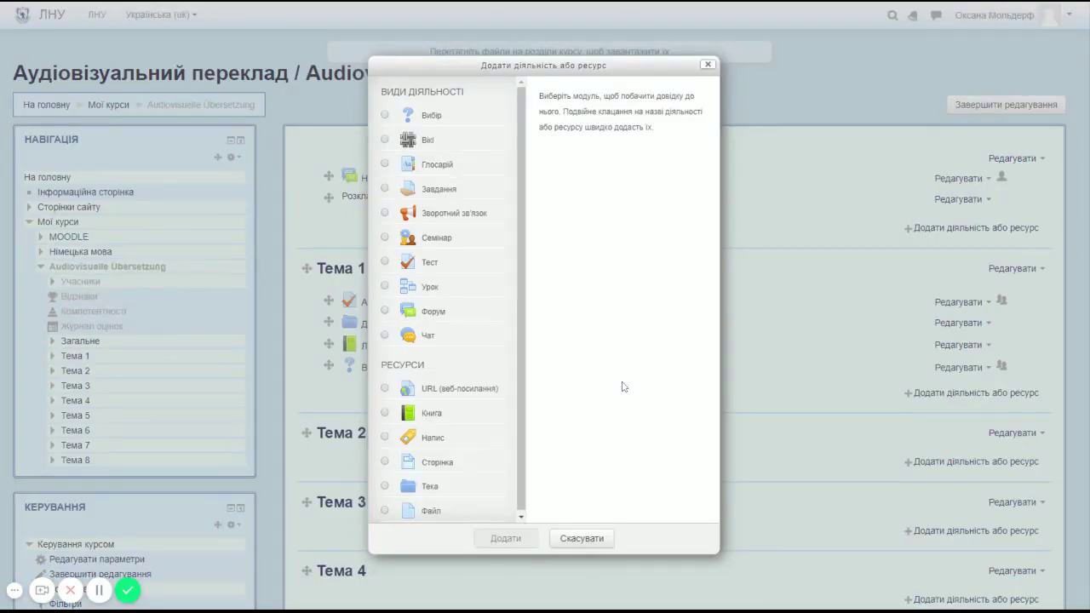
left_click(385, 141)
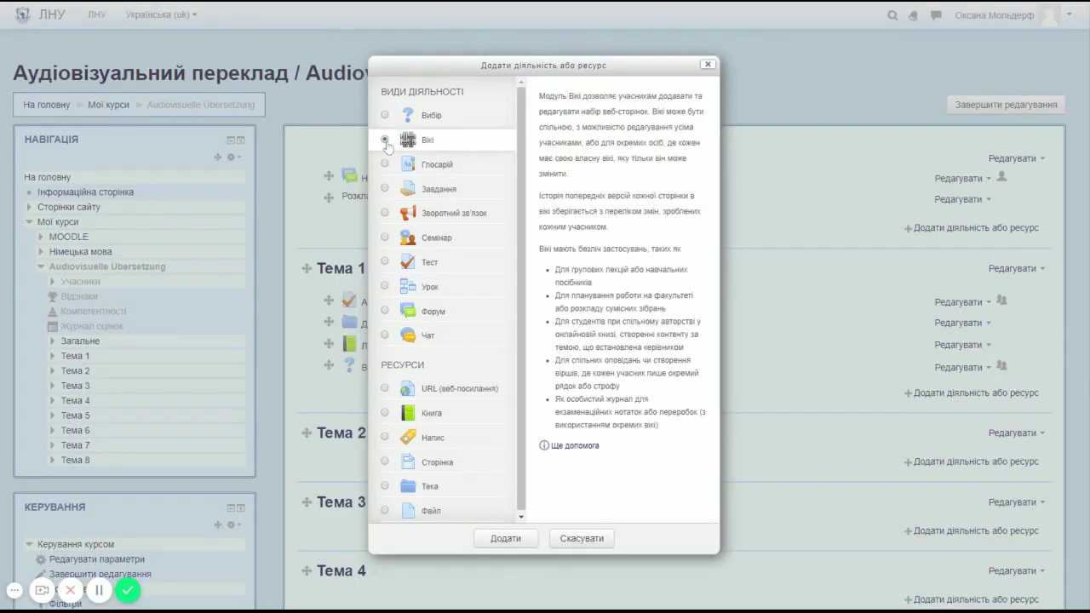
left_click(504, 539)
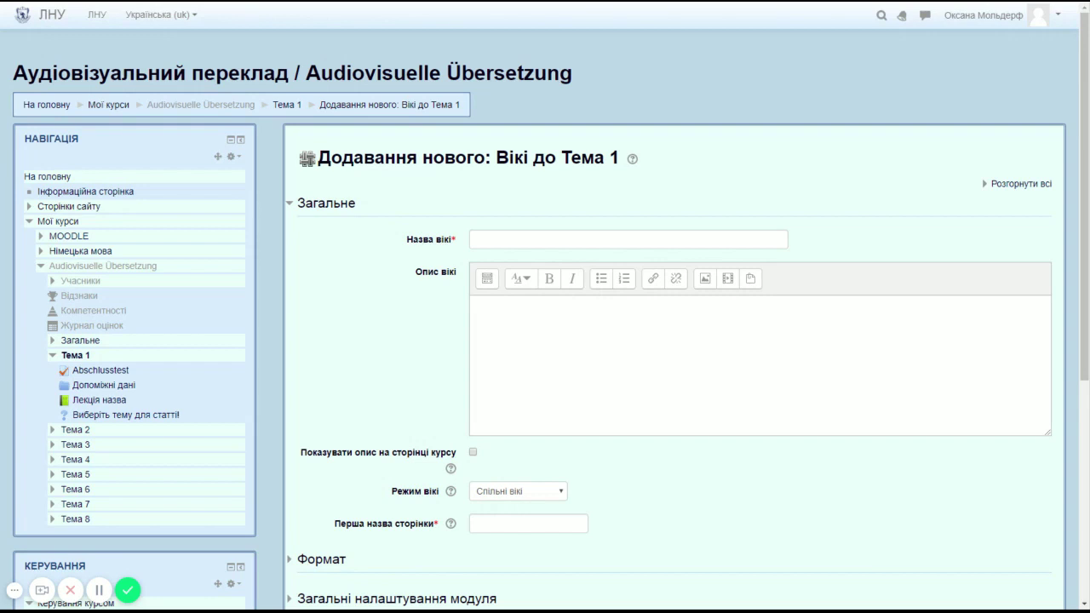
- Name the wiki Іван Франко and set its first page name to Головна
type("Іван Франко")
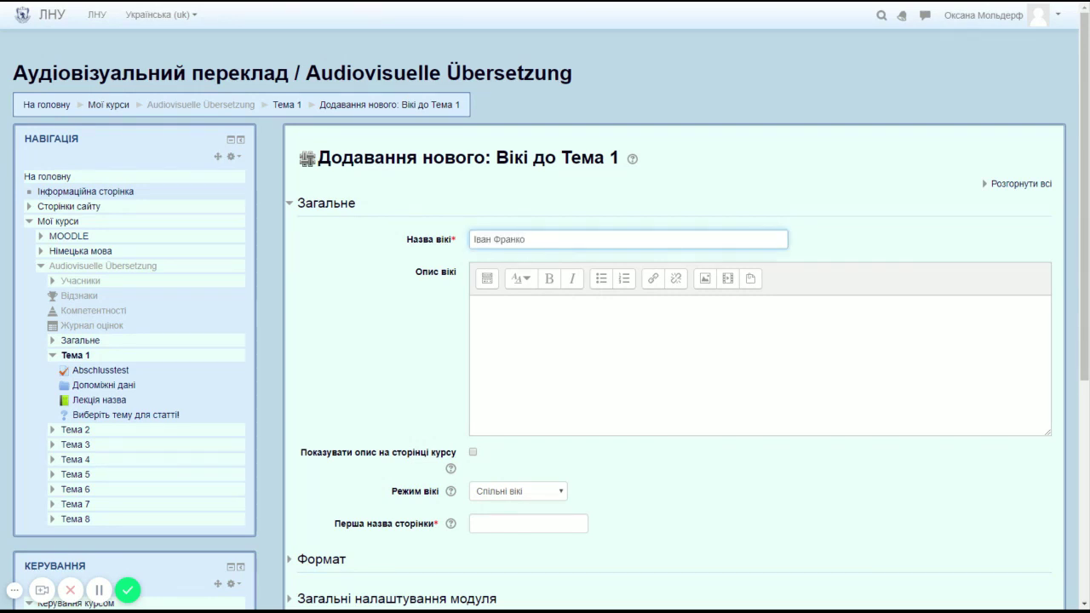
key("Tab")
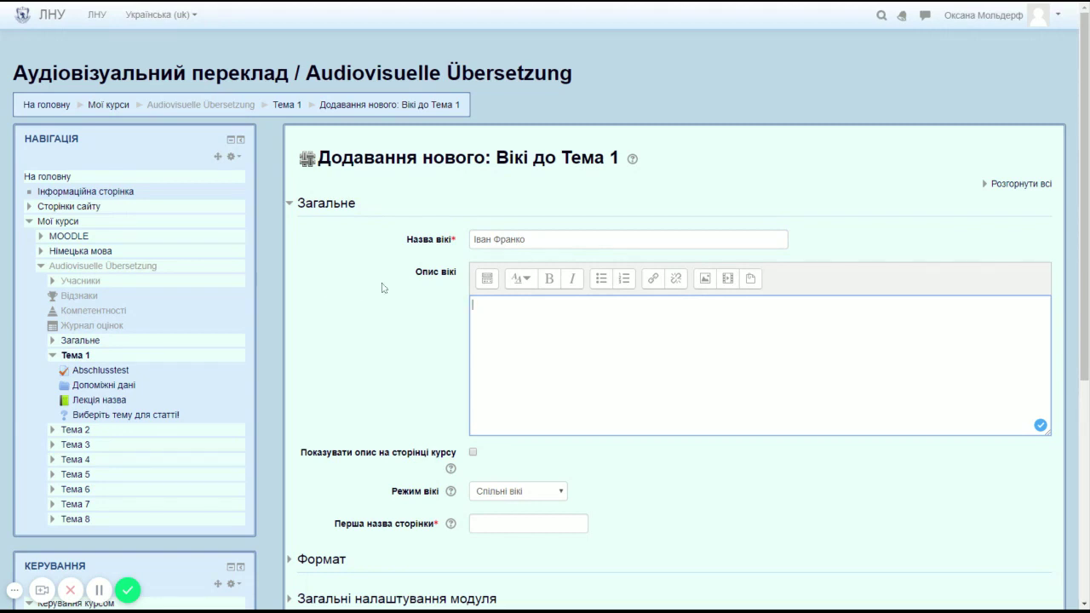
scroll(382, 287, "down", 3)
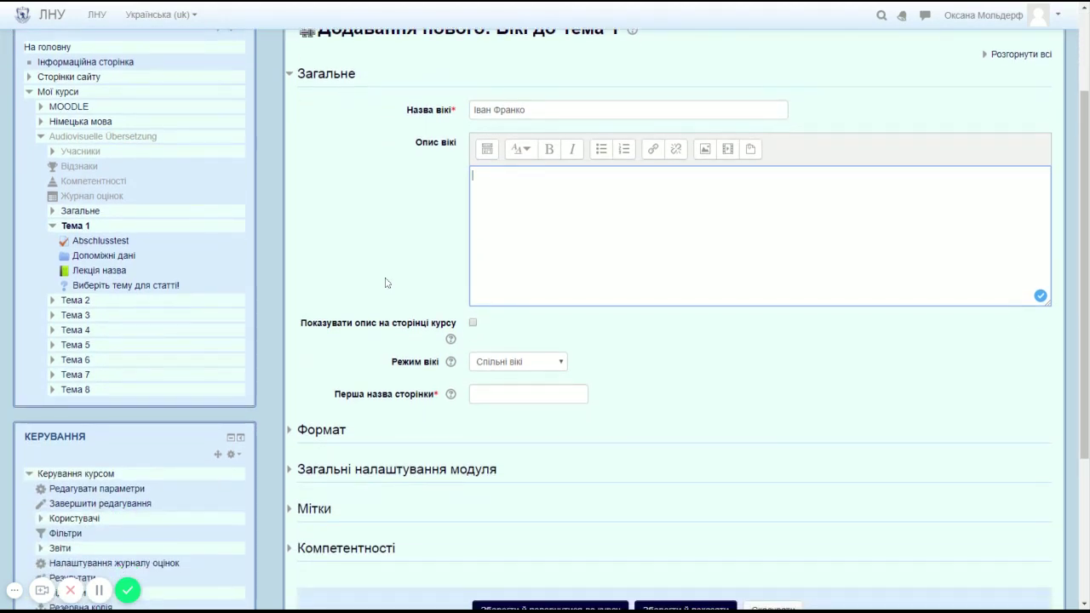
scroll(385, 282, "down", 2)
scroll(379, 277, "down", 2)
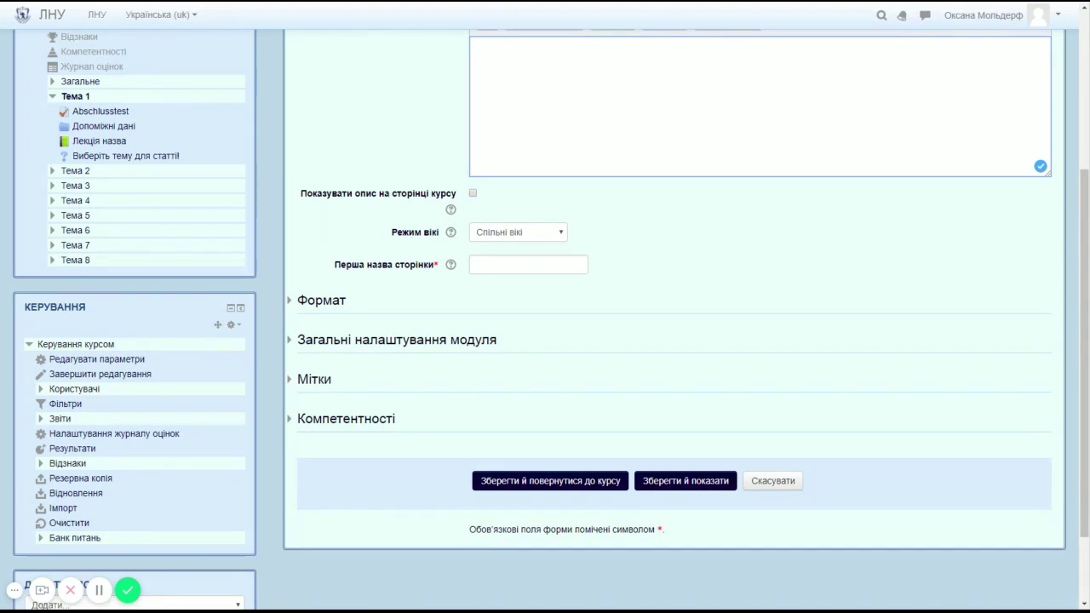
left_click(496, 238)
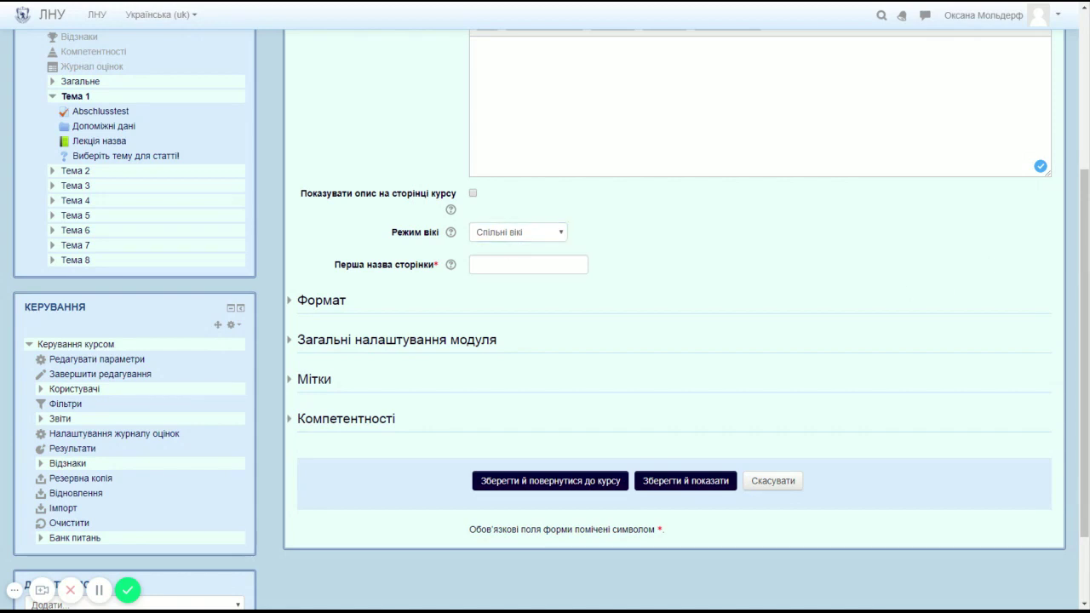
type("Головна")
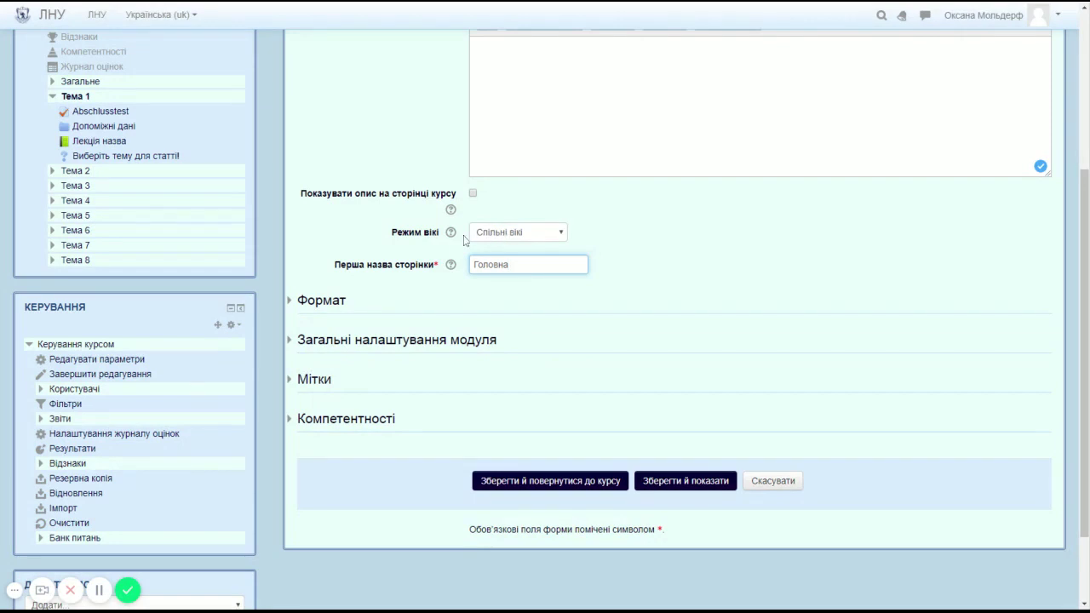
- Review the wiki's format and common module settings, and save the wiki, returning to the course
left_click(289, 302)
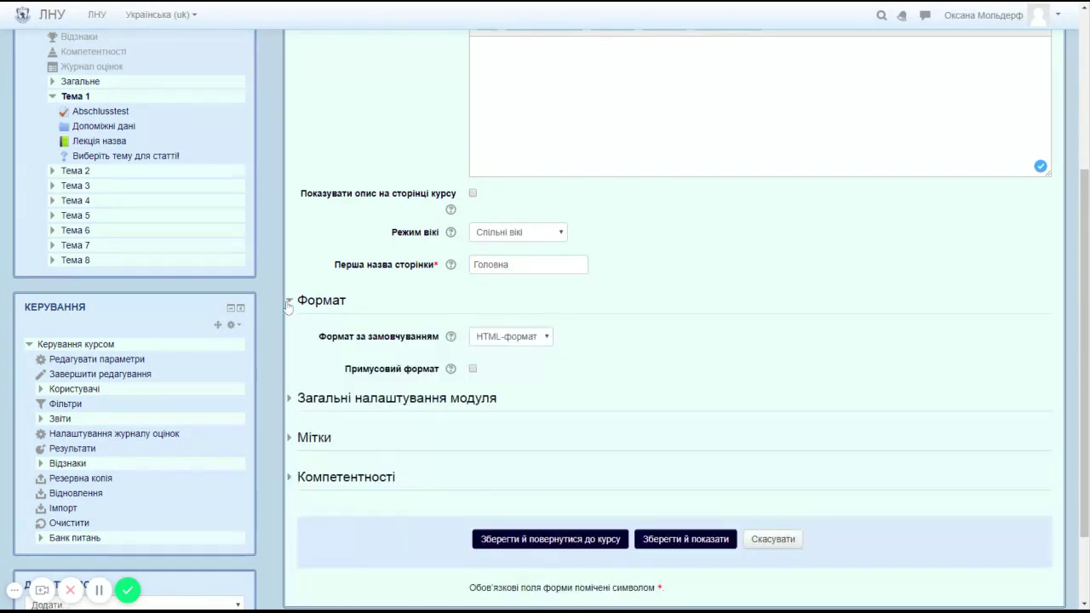
scroll(294, 308, "down", 2)
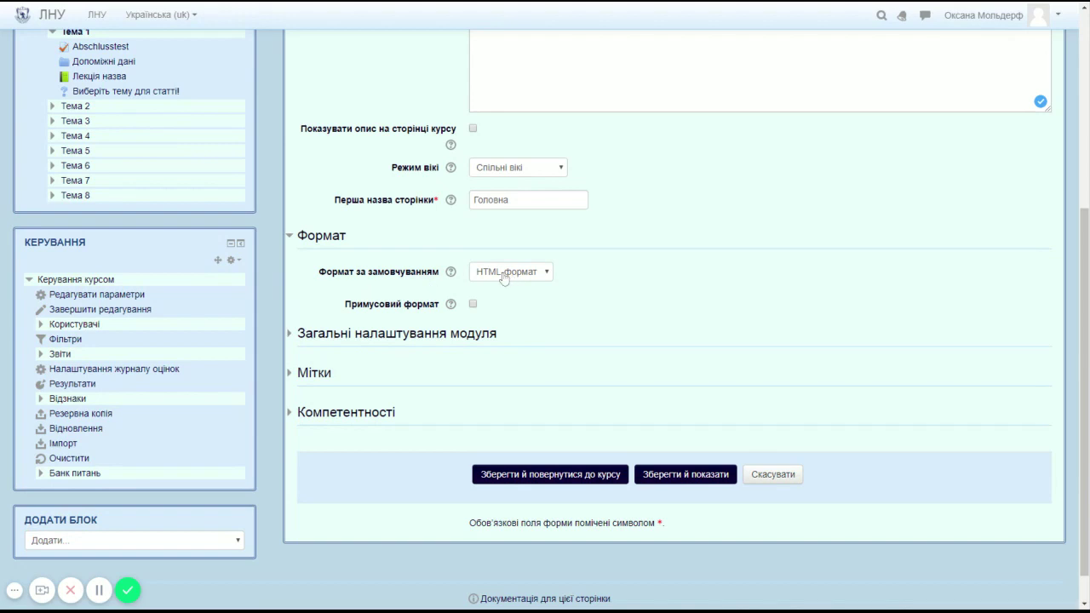
left_click(291, 336)
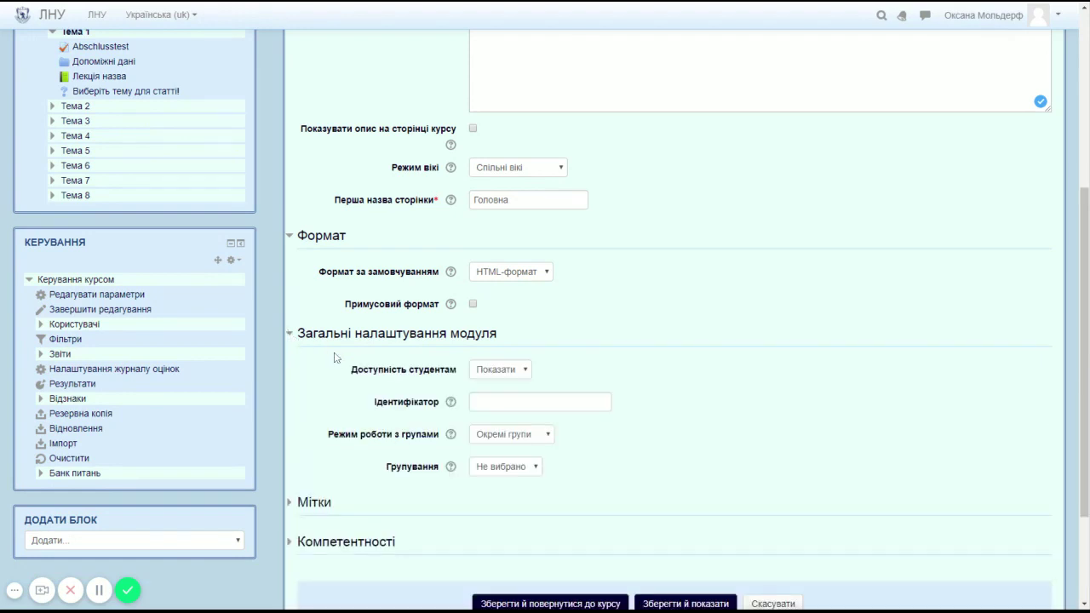
scroll(335, 357, "down", 1)
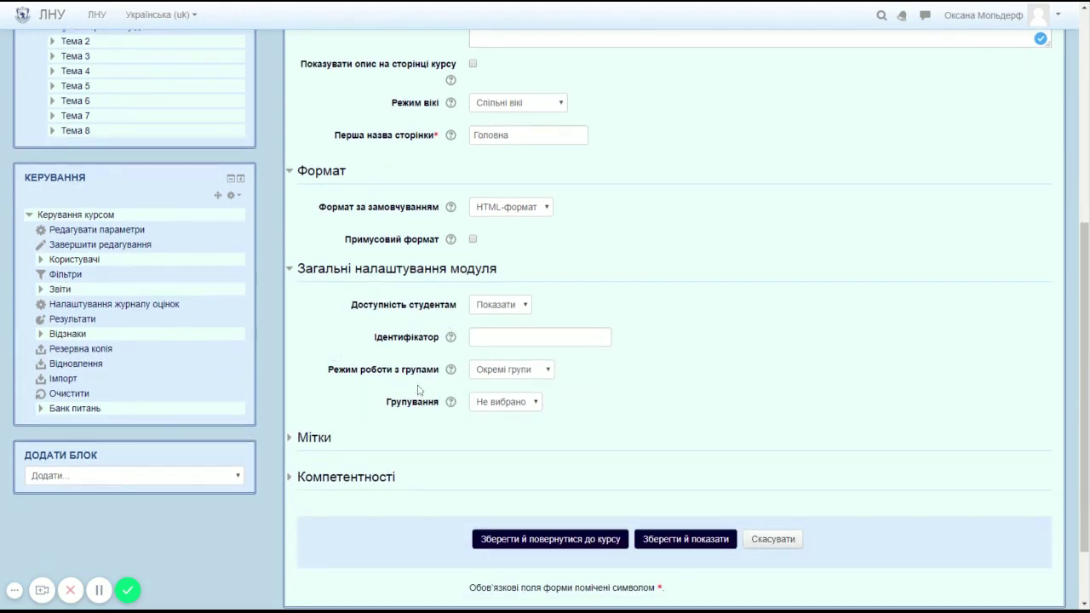
scroll(418, 389, "down", 1)
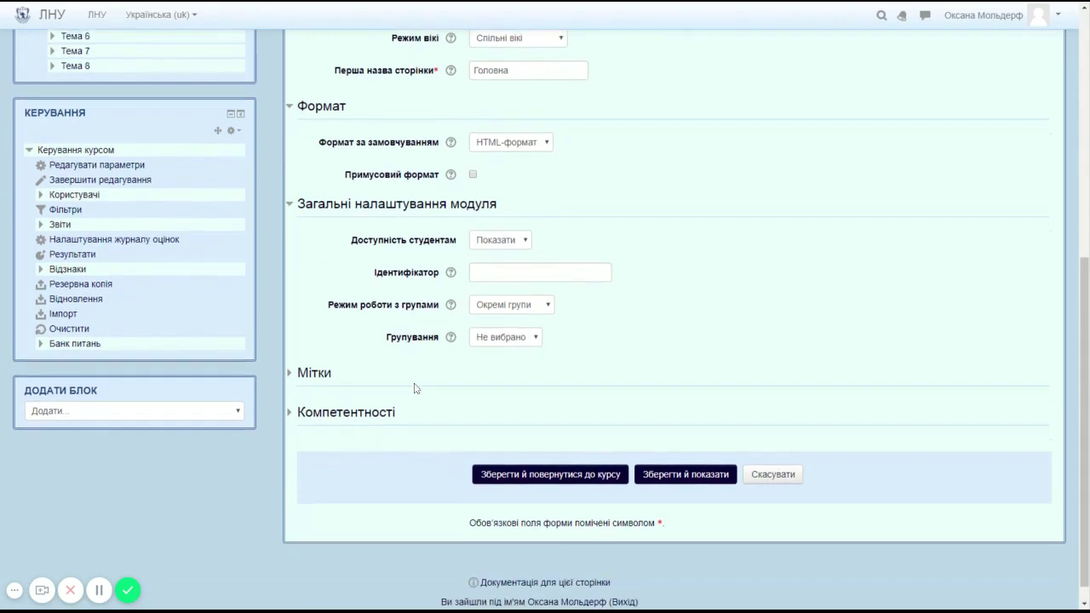
left_click(565, 485)
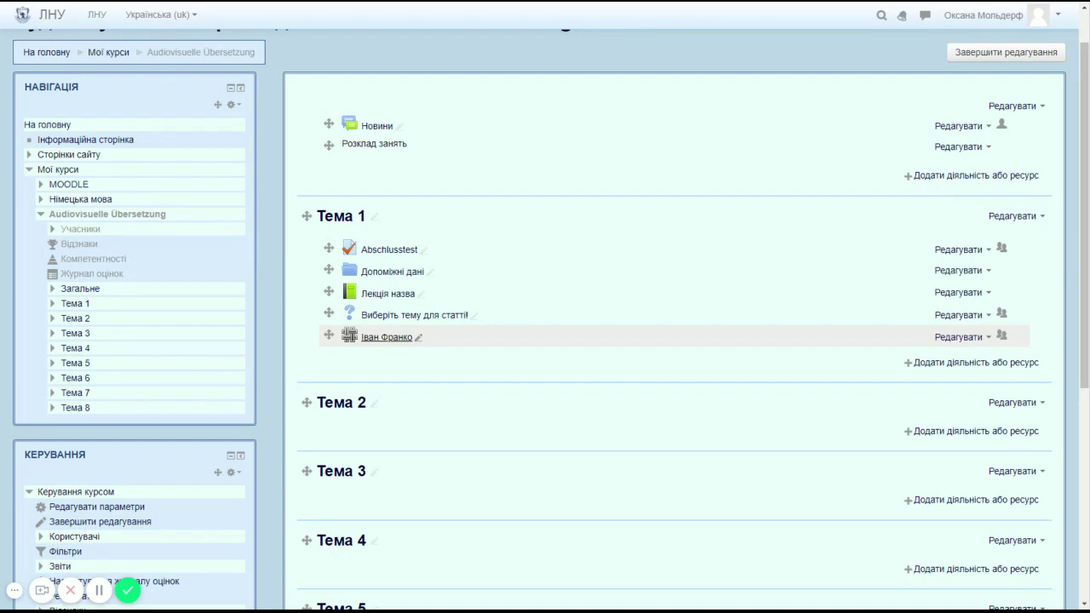
- Create the wiki's Головна page in HTML format and list Біографія, Творча спадщина, Видавнича діяльність, Громадсько-політична діяльність and Релігійні погляди on separate lines
left_click(380, 337)
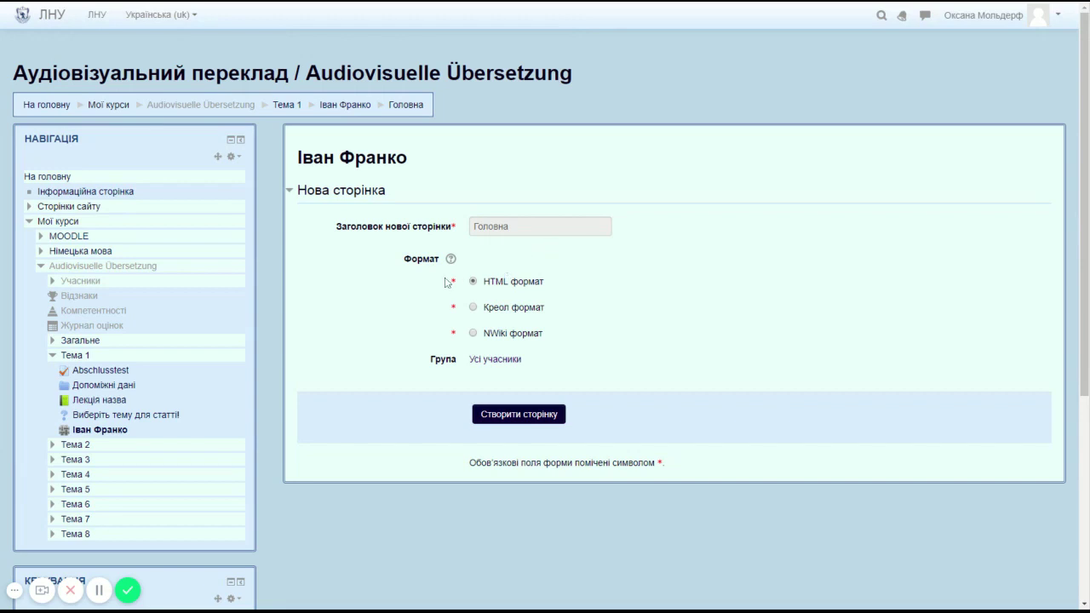
left_click(542, 416)
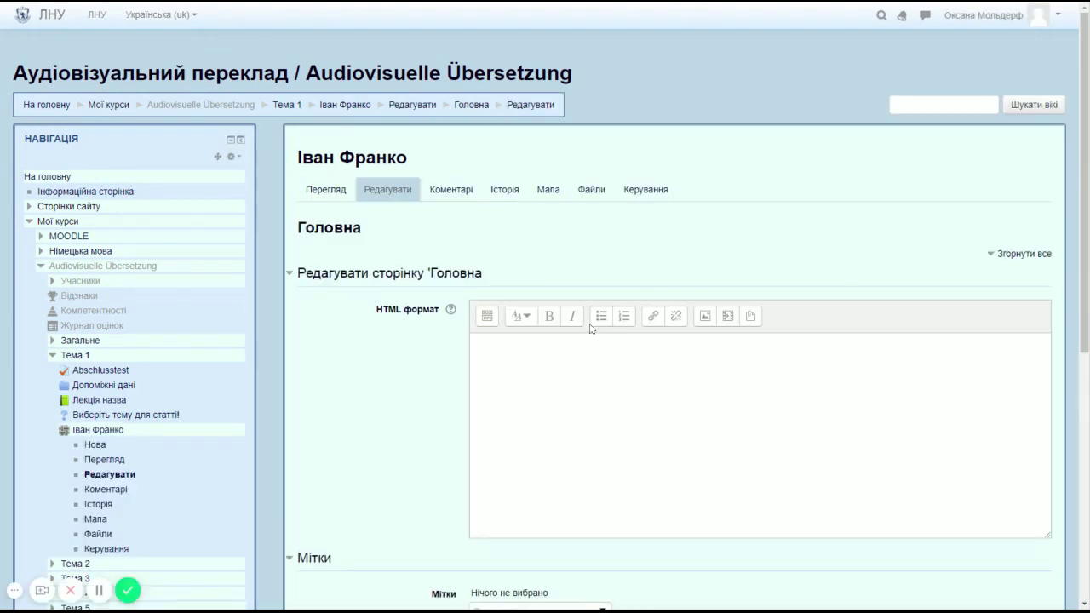
scroll(590, 327, "down", 1)
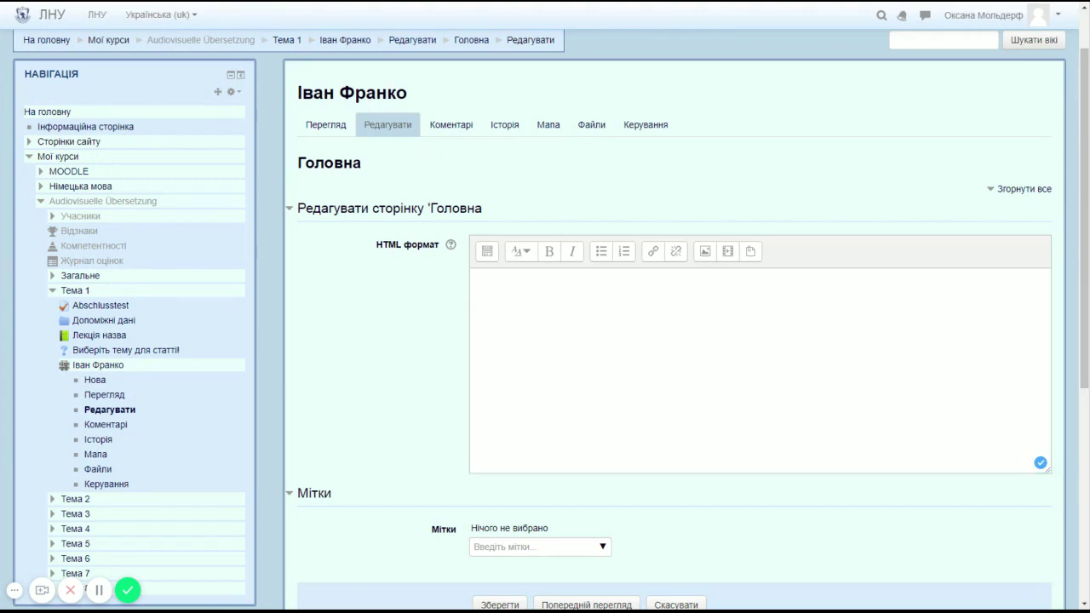
type("Біографія Творча спадщина Видавнича діяльність Громадсько-політична діяльність Релігійні погляди")
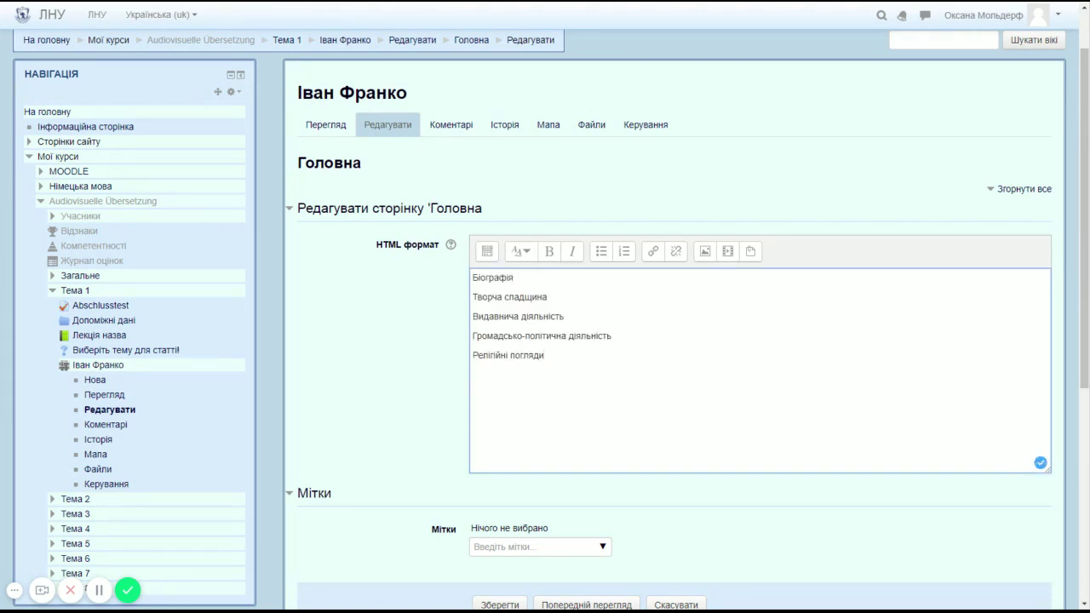
- Enclose each of the five section titles in double square brackets and save the Головна page
type("[")
type("]]")
type("]]")
type("]]")
type("]]")
left_click(473, 335)
type("[[")
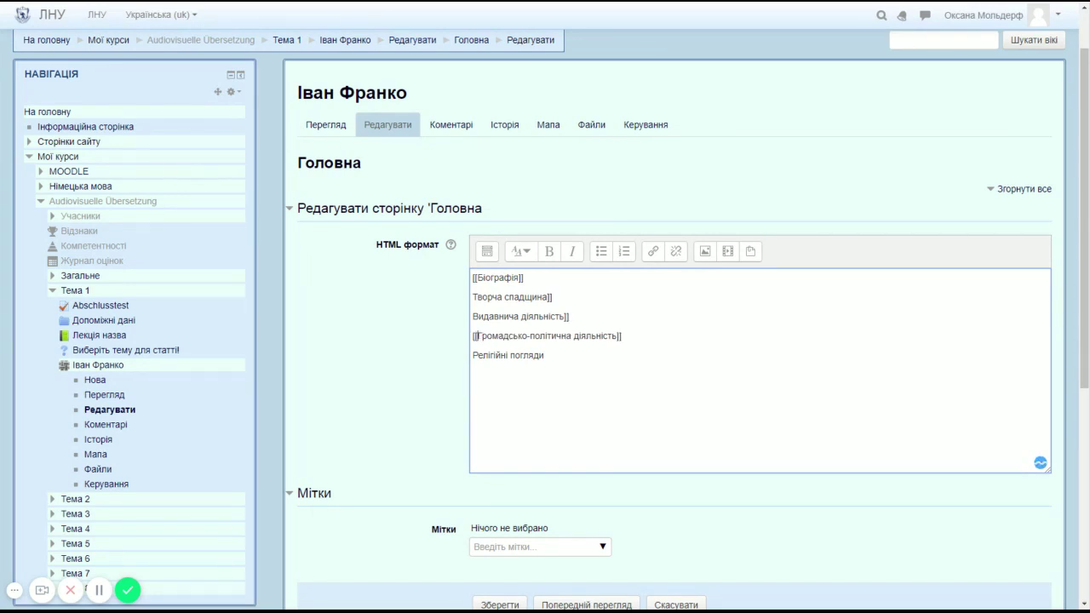
left_click(473, 316)
type("[[")
left_click(472, 296)
type("[[]]")
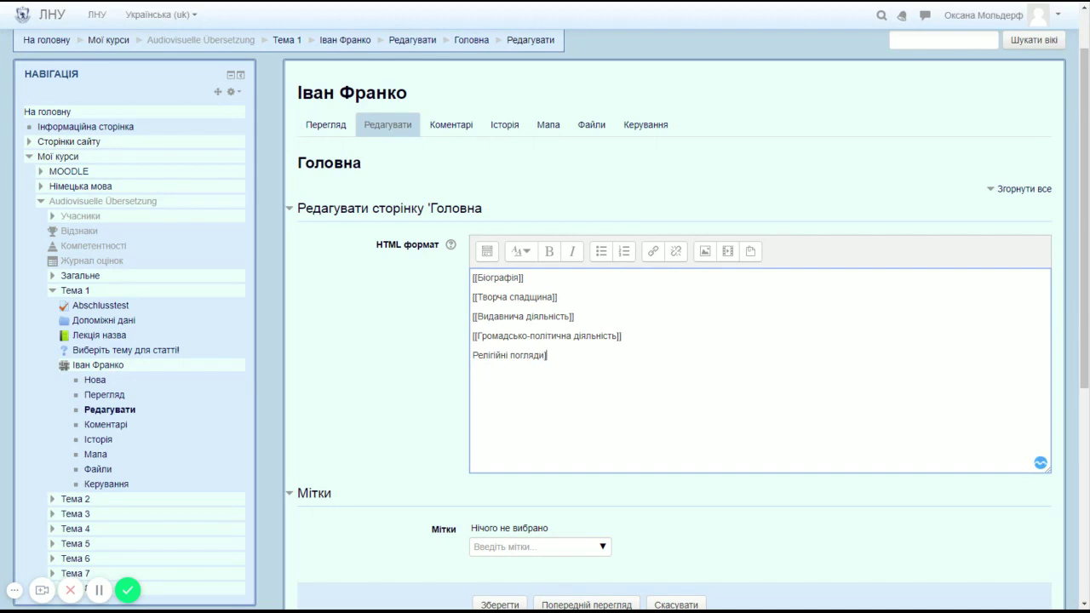
left_click(473, 355)
type("[[[")
left_click(425, 334)
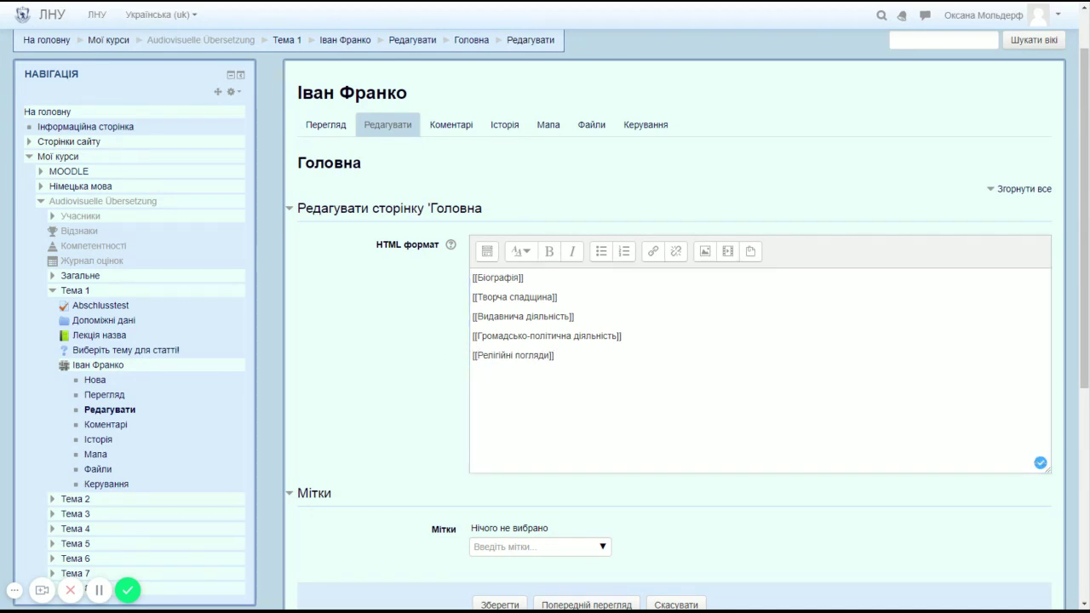
scroll(394, 299, "down", 3)
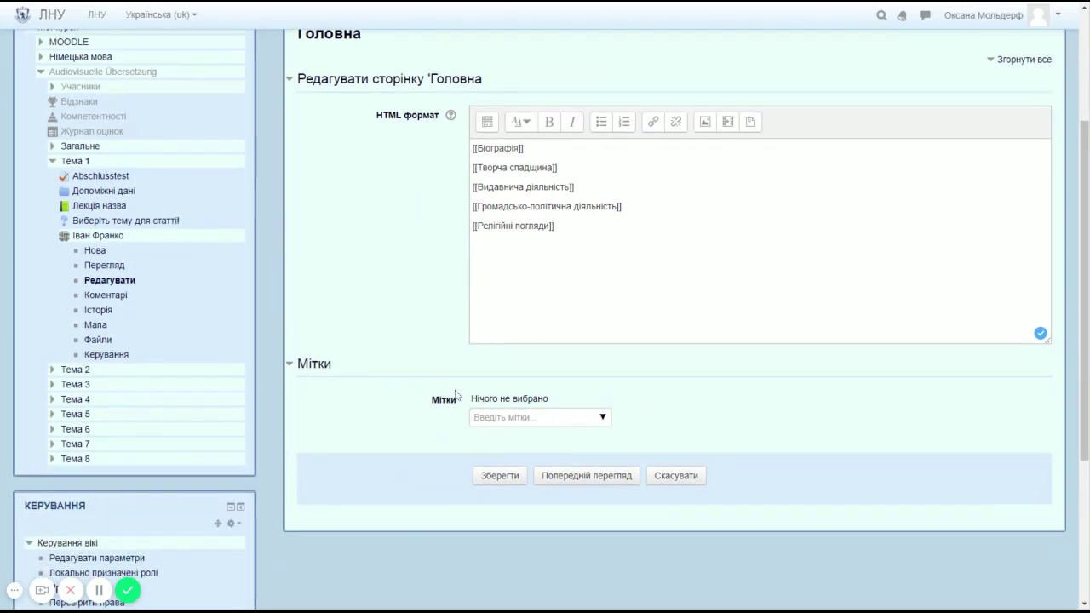
left_click(500, 479)
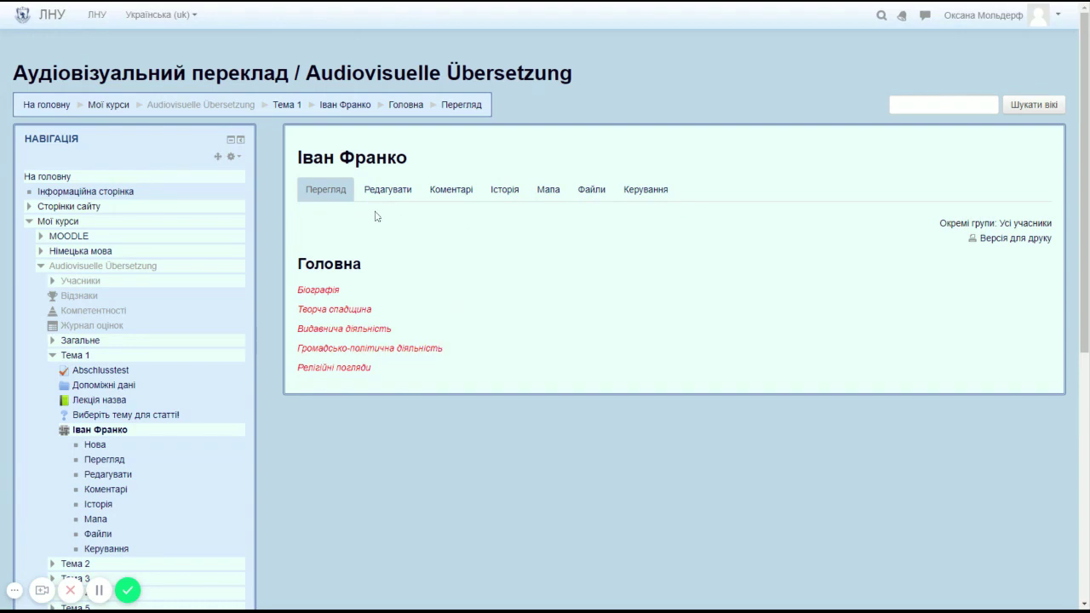
- Follow the Біографія link on the Головна page and create that wiki page in HTML format
left_click_drag(297, 290, 336, 298)
left_click(367, 296)
left_click(325, 293)
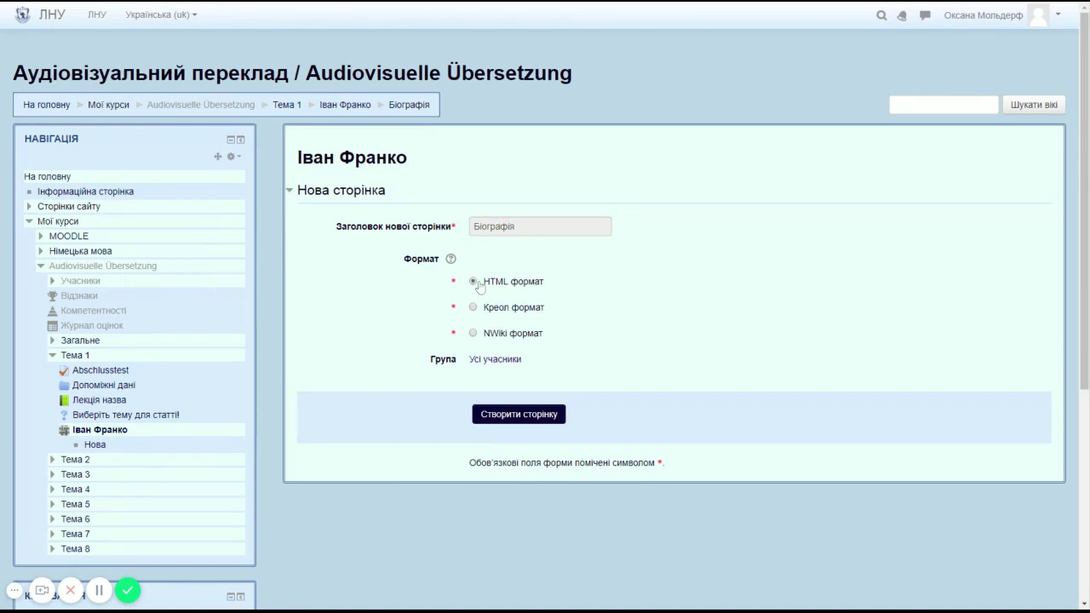
left_click(537, 418)
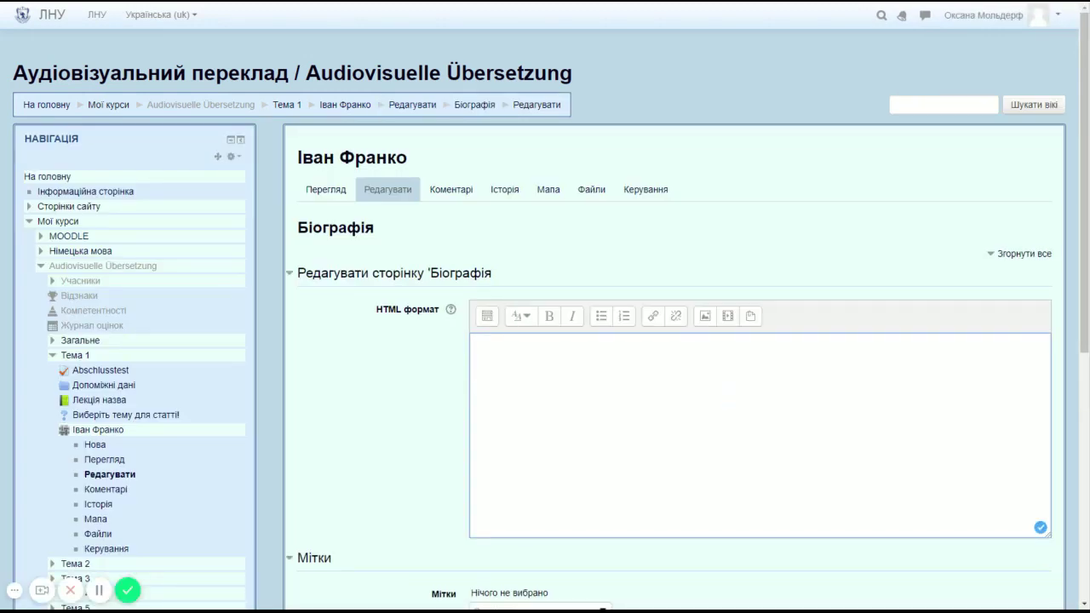
scroll(545, 319, "down", 2)
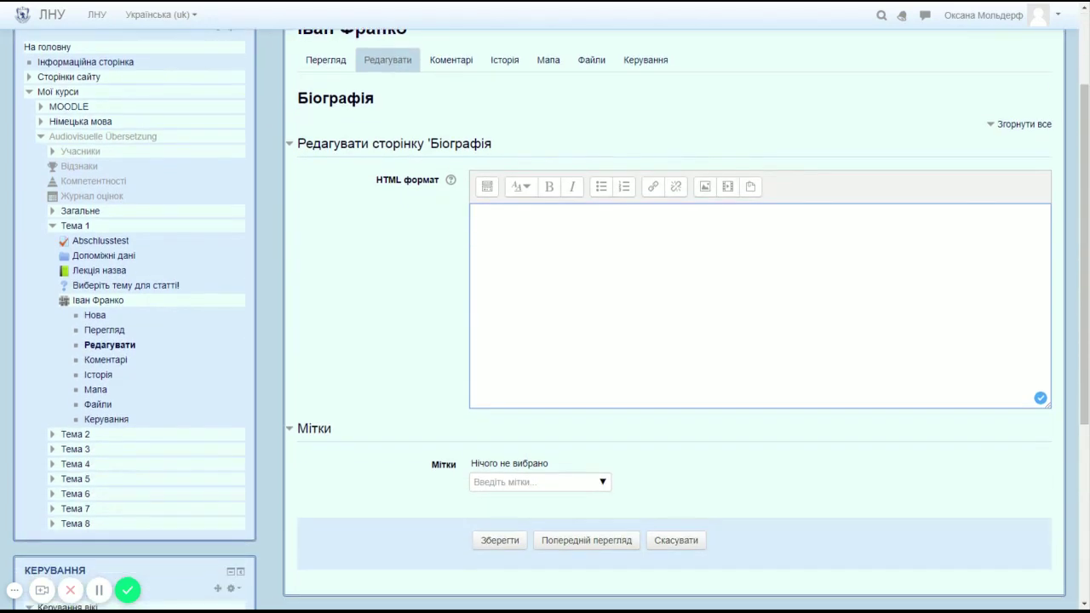